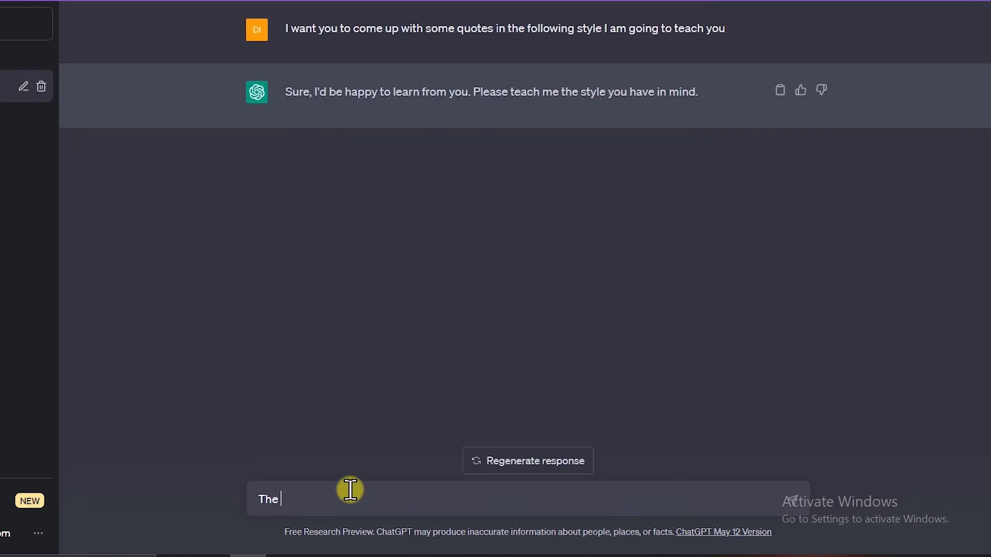
text(quotes need to be made out of two parts.The first pa)
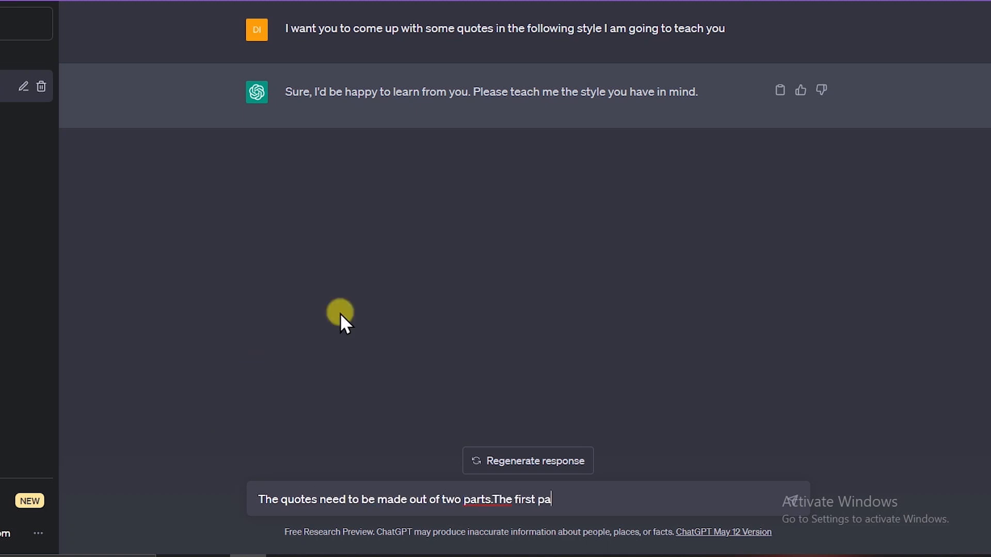
text( where I want to make curios to know about the second part)
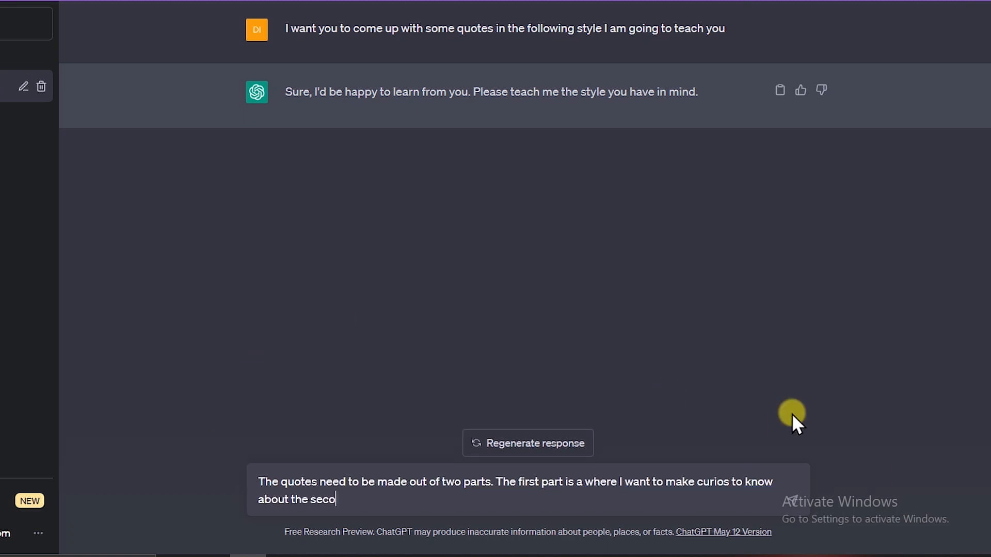
Step: Lay out the two-part style explanation with first-part and second-part example lines on separate lines
key(shift+Return)
key(shift+Return)
text(here are two examples:)
key(shift+Return)
text(If you really love someone..........)
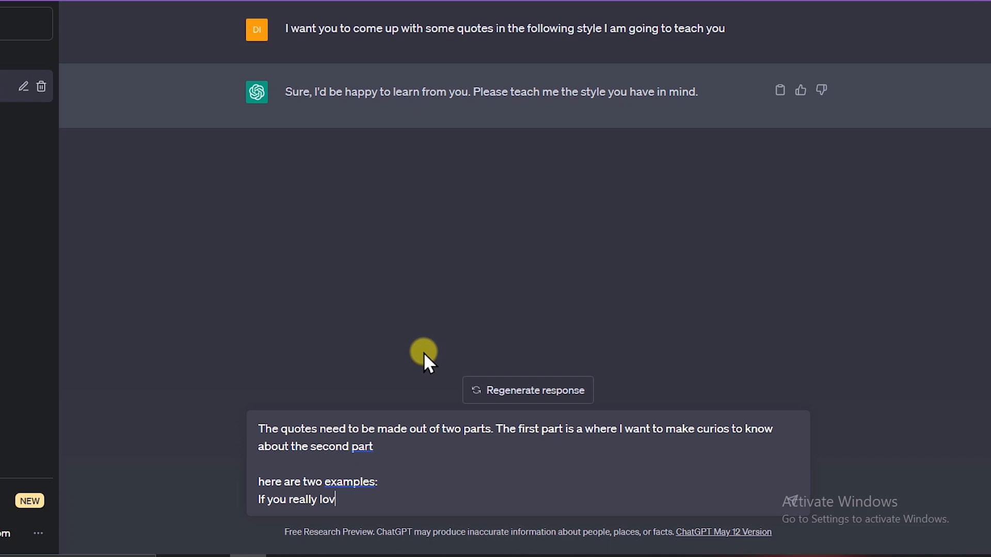
key(shift+Return)
click(405, 465)
key(shift+Return)
text(first part:)
click(438, 481)
key(shift+Return)
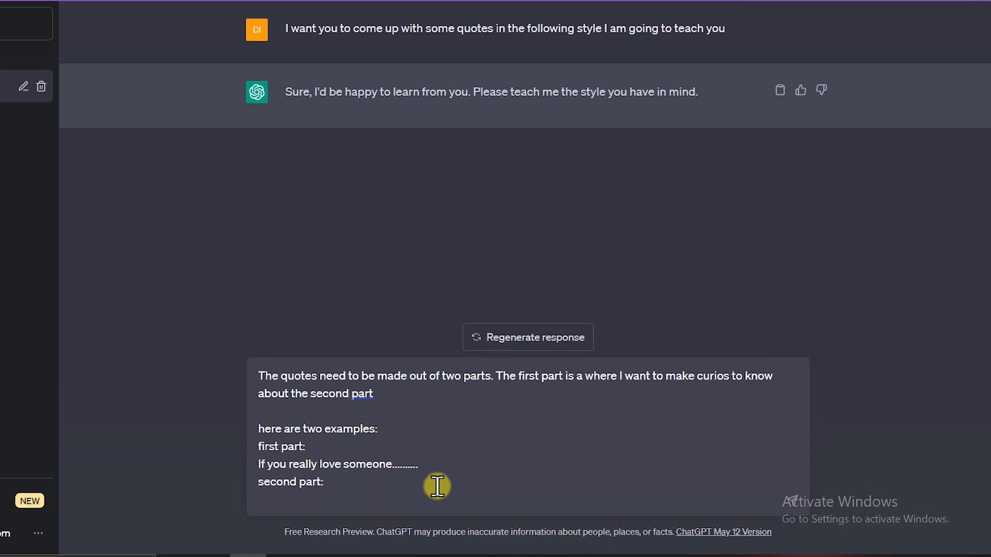
text(second part: You have to)
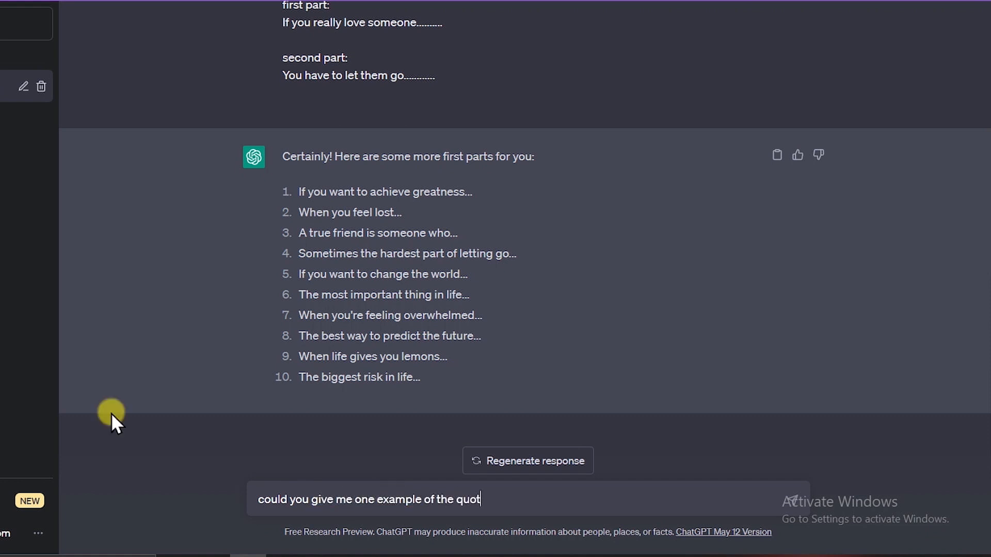
Step: Send the request for example quotes, then reply 'amazing!' to the returned themed quotes
click(791, 502)
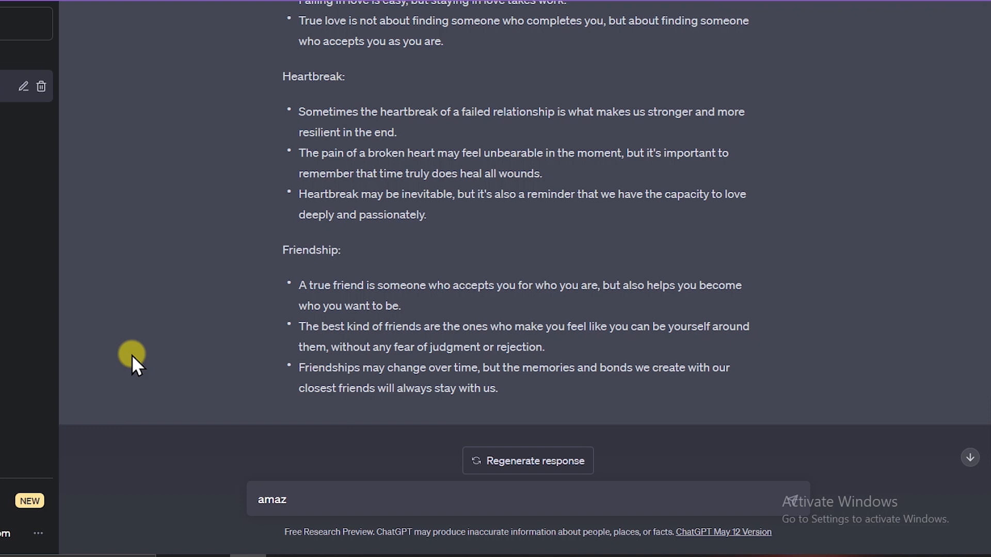
text(!)
key(Return)
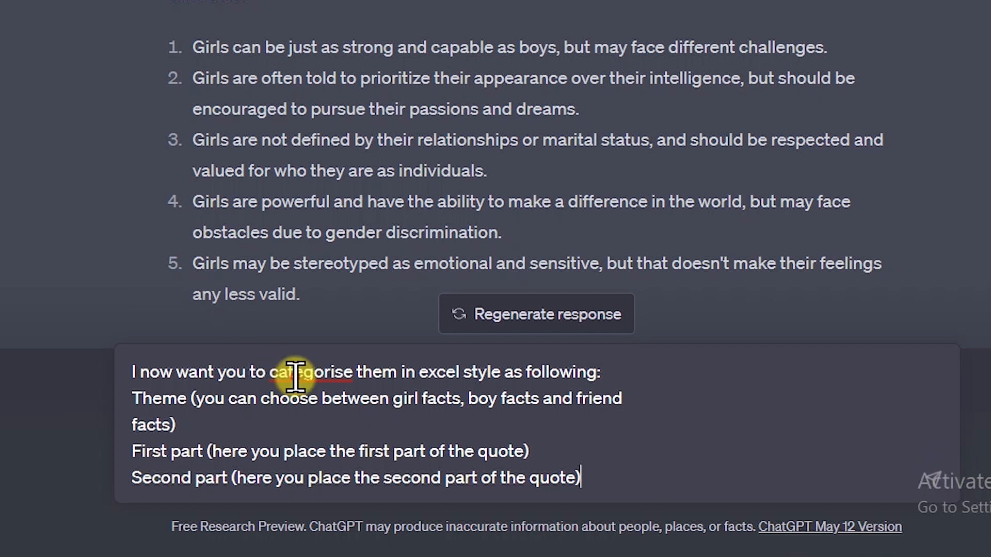
Step: Correct the spelling of 'categorise' and send the request for Theme, First part, Second part columns
right_click(295, 375)
click(319, 239)
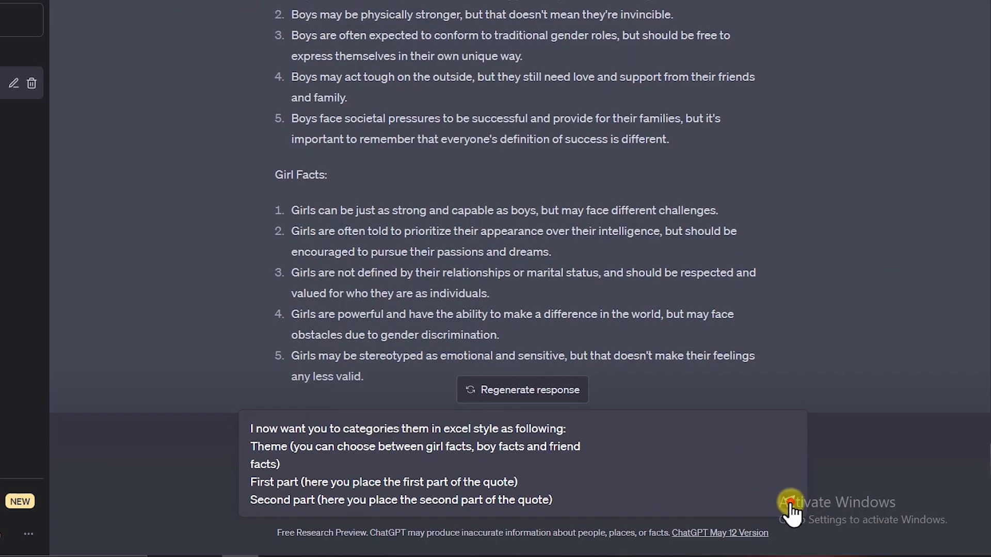
click(790, 503)
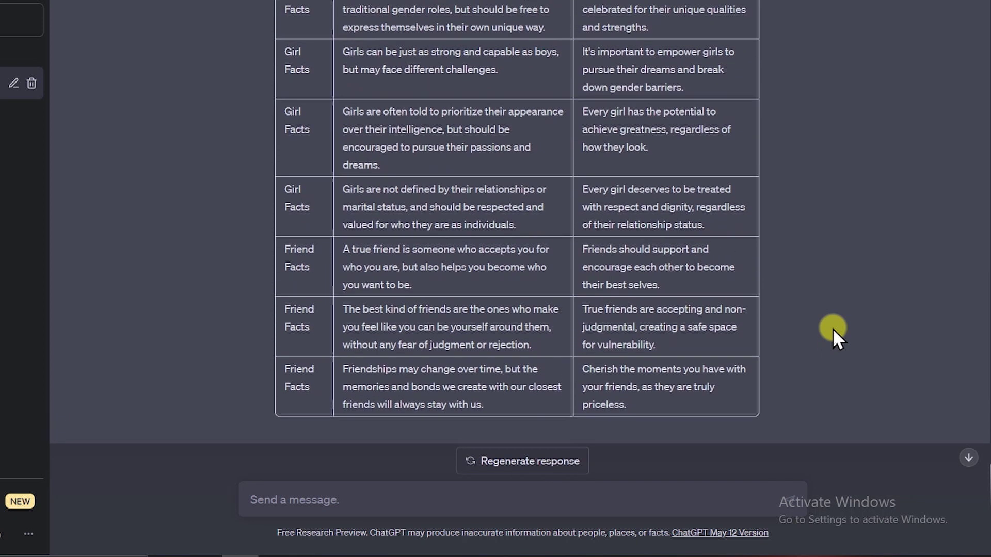
text(ok! please provide me 30 q)
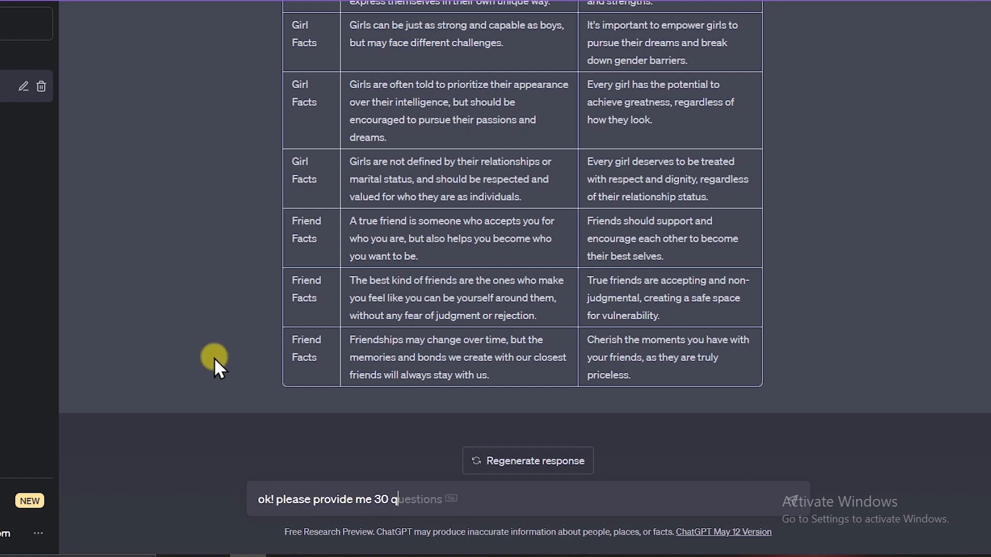
text(tyle)
Step: Send 'ok! please provide me 30 quotes in the same style' to get a 30-quote table
click(792, 500)
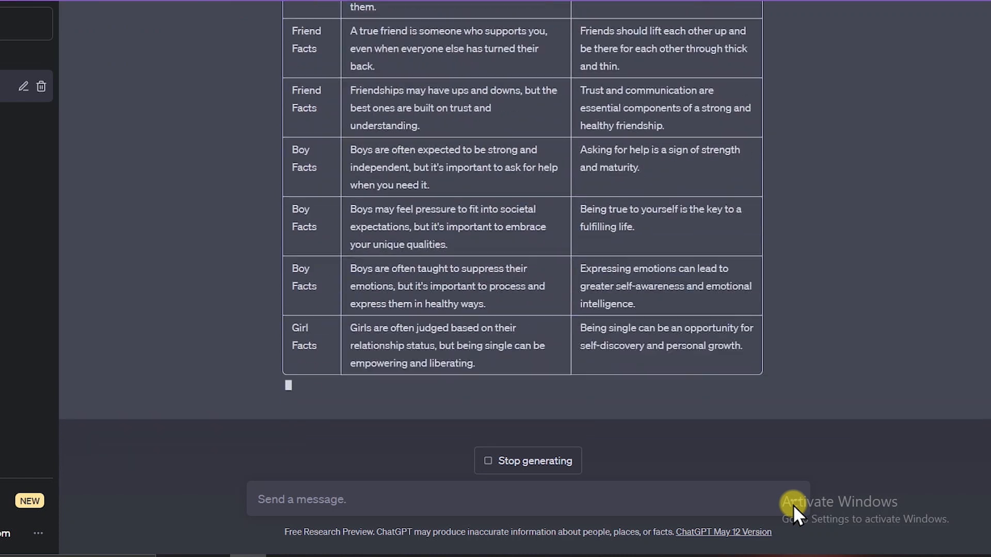
scroll(923, 388, up, 5)
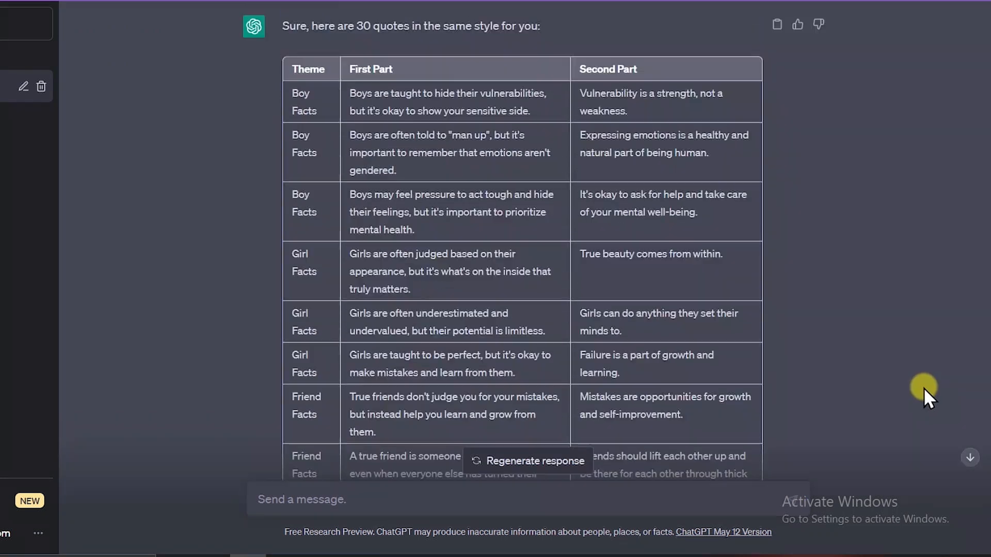
scroll(923, 388, down, 1)
scroll(923, 388, up, 3)
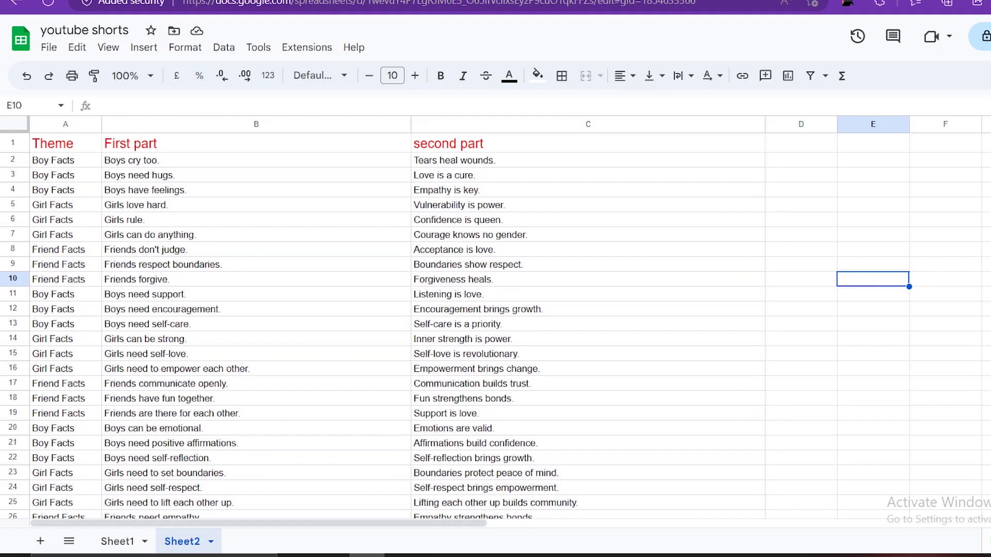
scroll(495, 309, down, 10)
scroll(495, 309, down, 10)
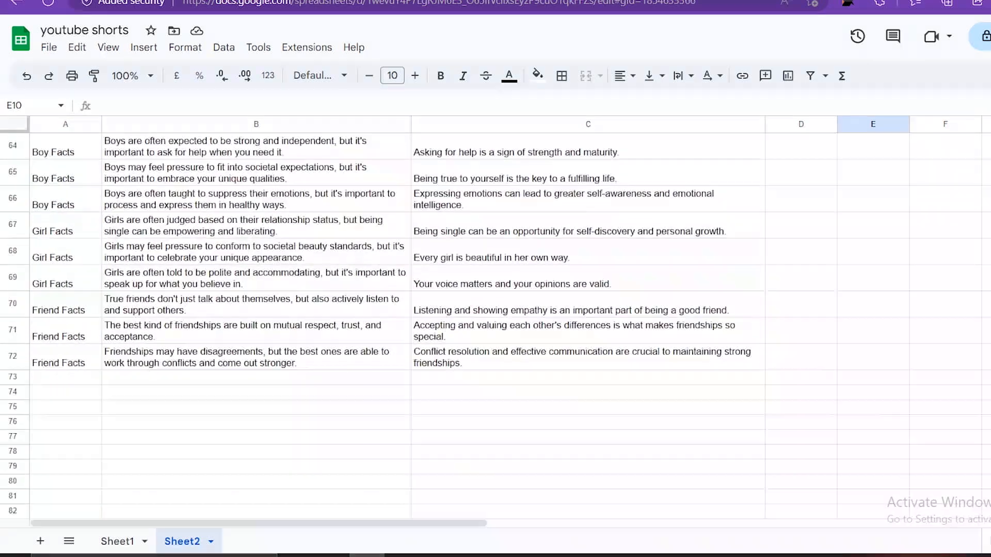
scroll(496, 310, down, 1)
scroll(496, 310, up, 8)
scroll(496, 310, up, 8)
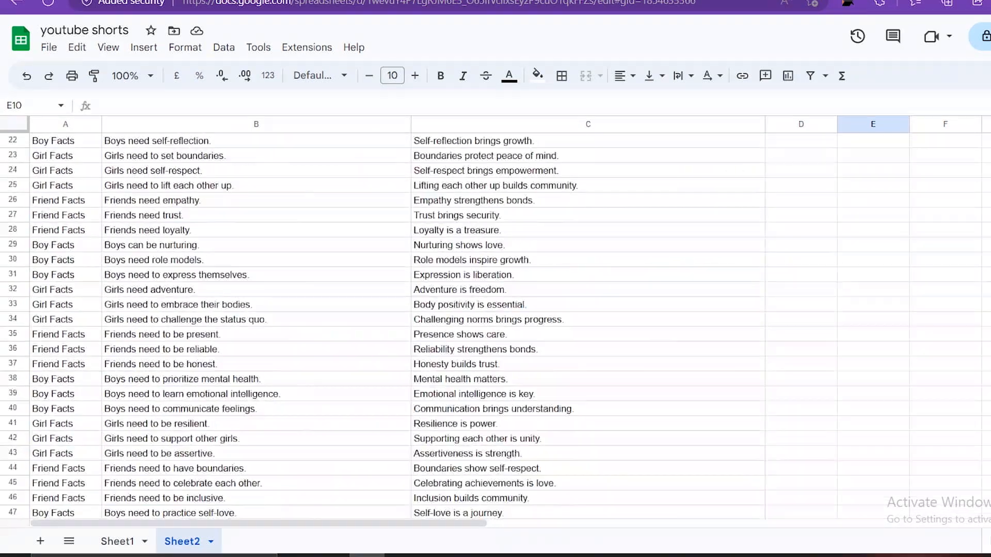
scroll(496, 310, up, 8)
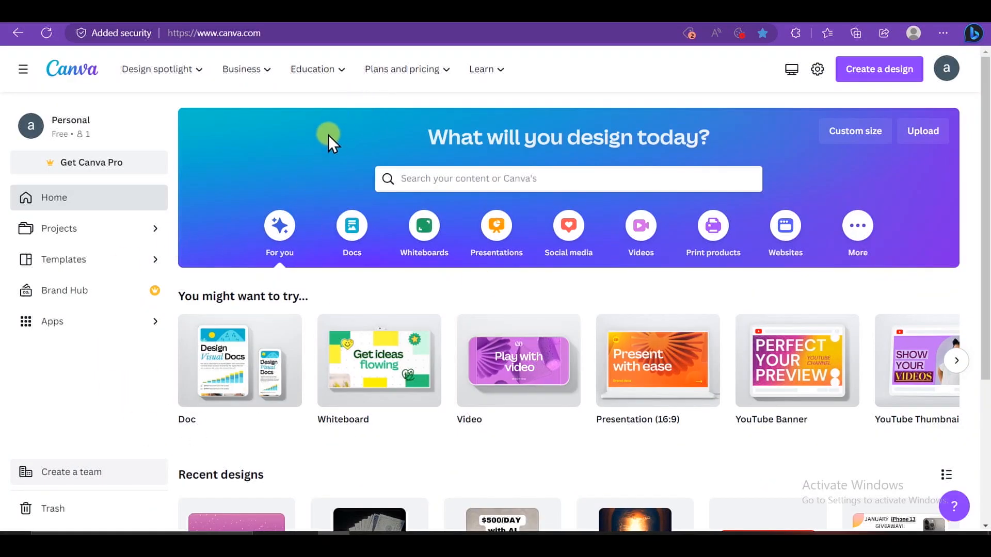
text(mobile video)
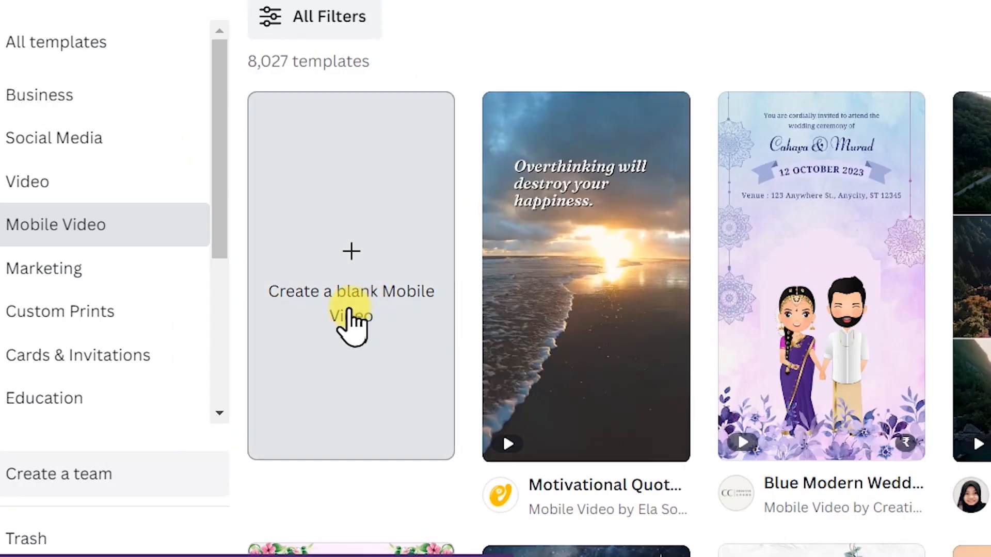
Step: Create a blank Mobile Video design in Canva
click(353, 317)
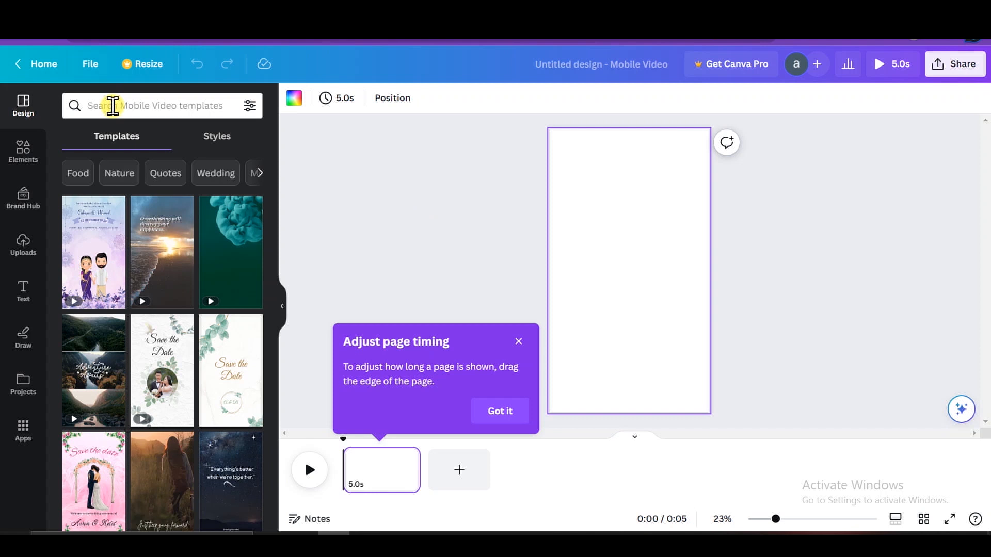
Step: Search templates for 'quotes' and apply the beach sunset Motivational Quotes template
click(155, 105)
text(q)
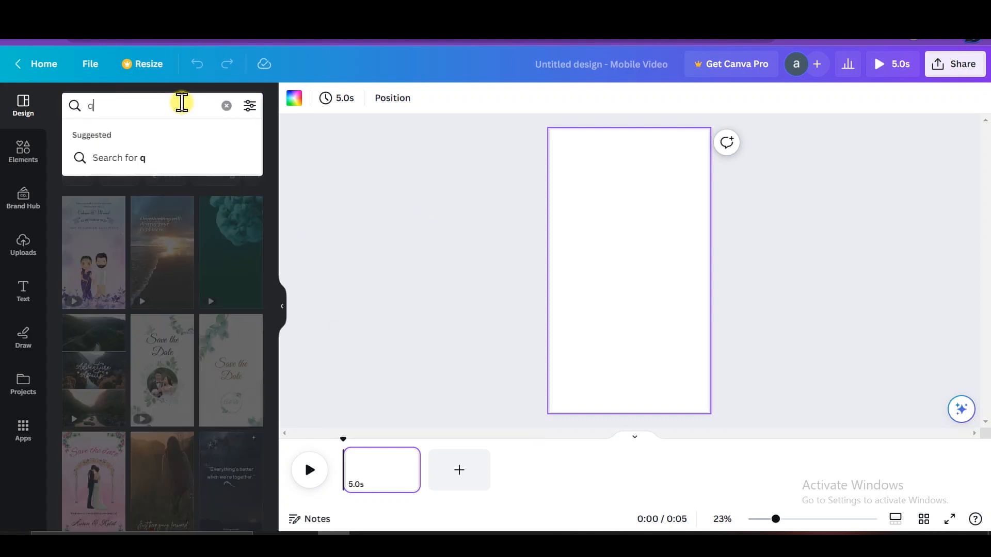
text(uotes)
key(Return)
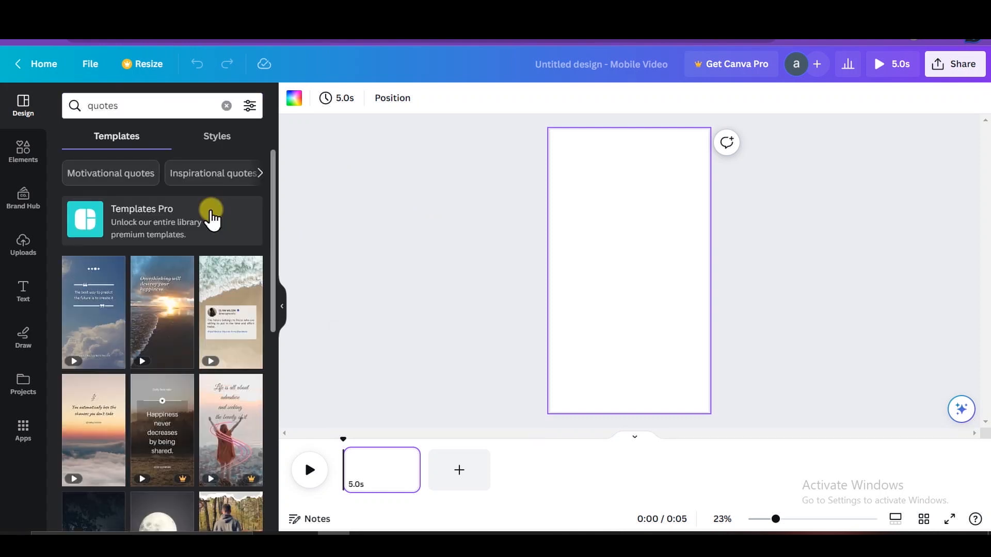
scroll(211, 215, down, 2)
scroll(211, 216, down, 2)
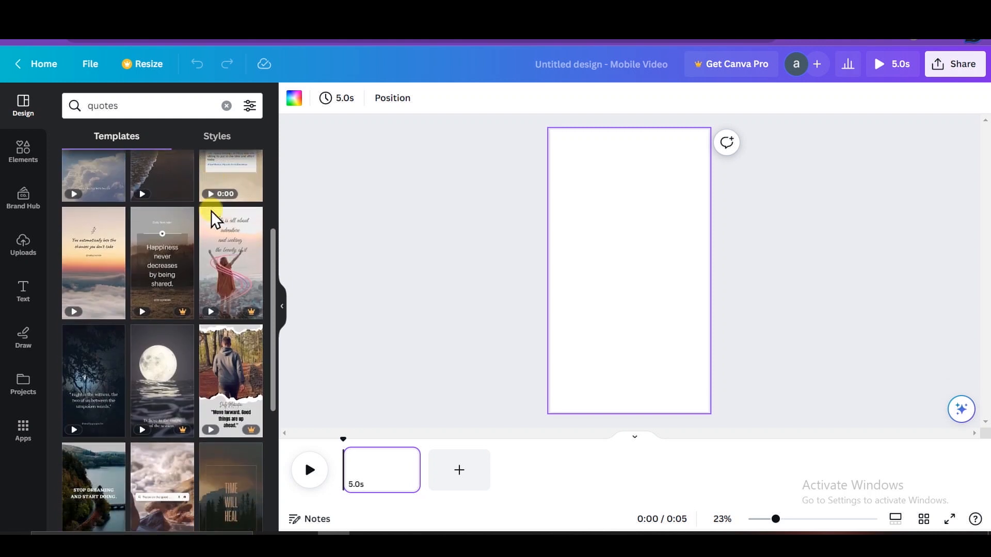
scroll(212, 216, down, 2)
scroll(211, 215, down, 2)
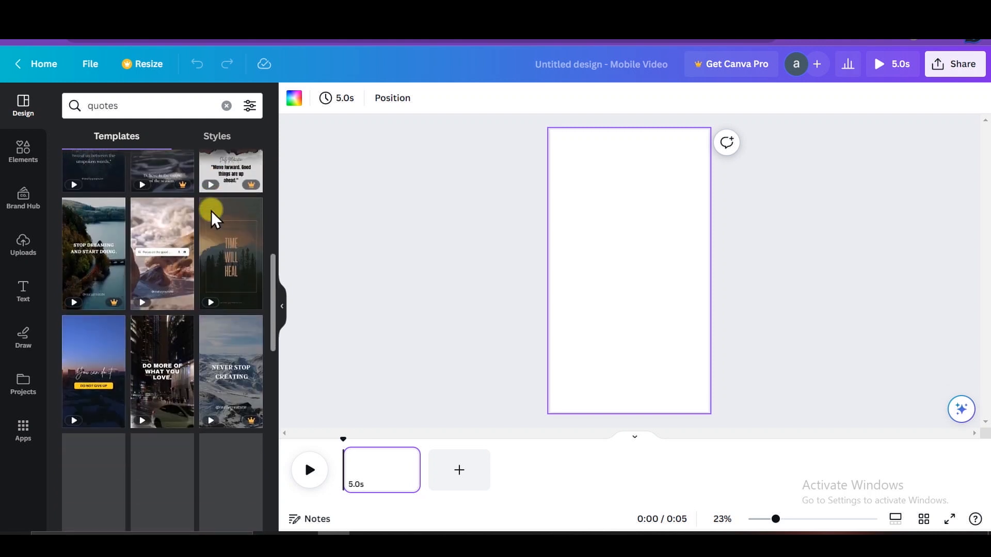
click(212, 215)
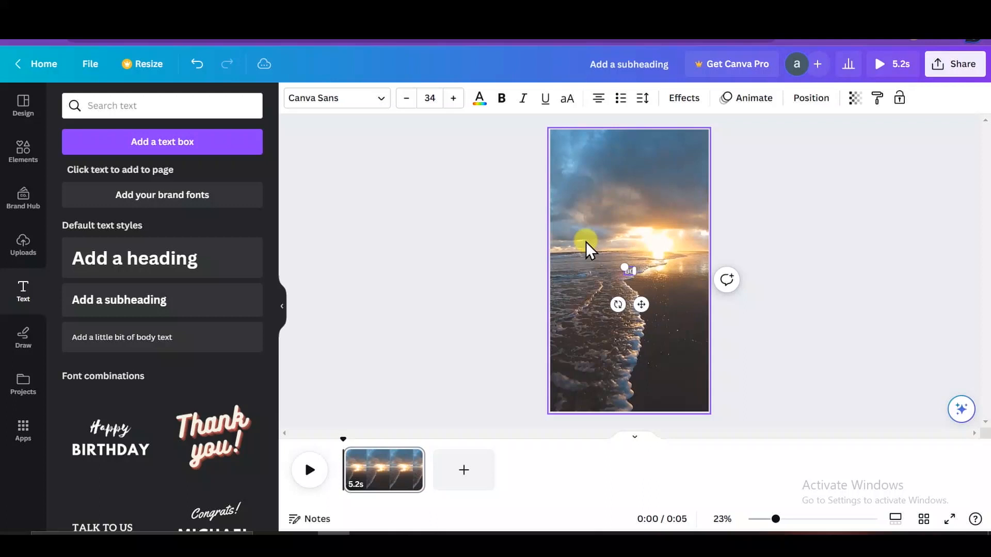
Step: Enlarge the BOY FACTS heading, bump its font size twice and move it to the top
drag(611, 268, 574, 259)
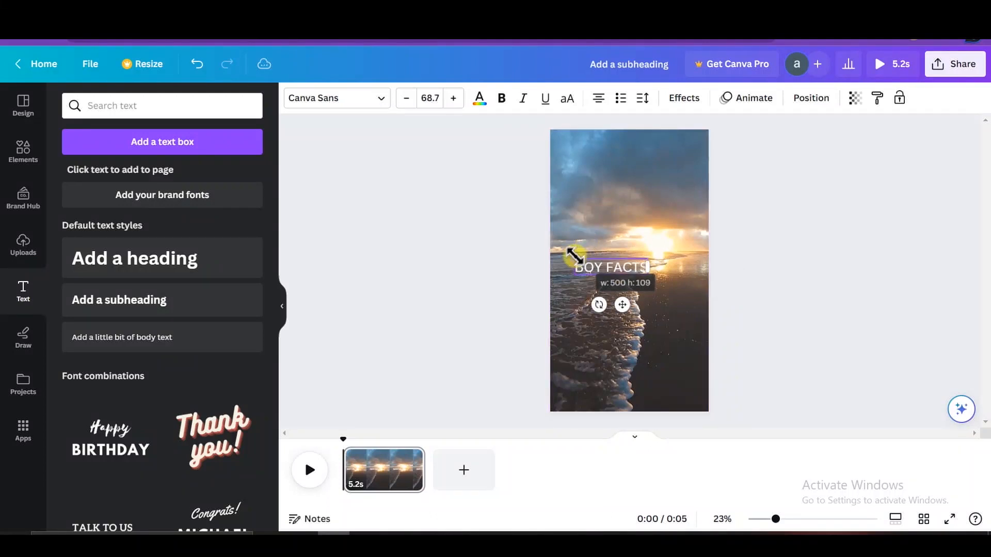
click(453, 98)
click(453, 98)
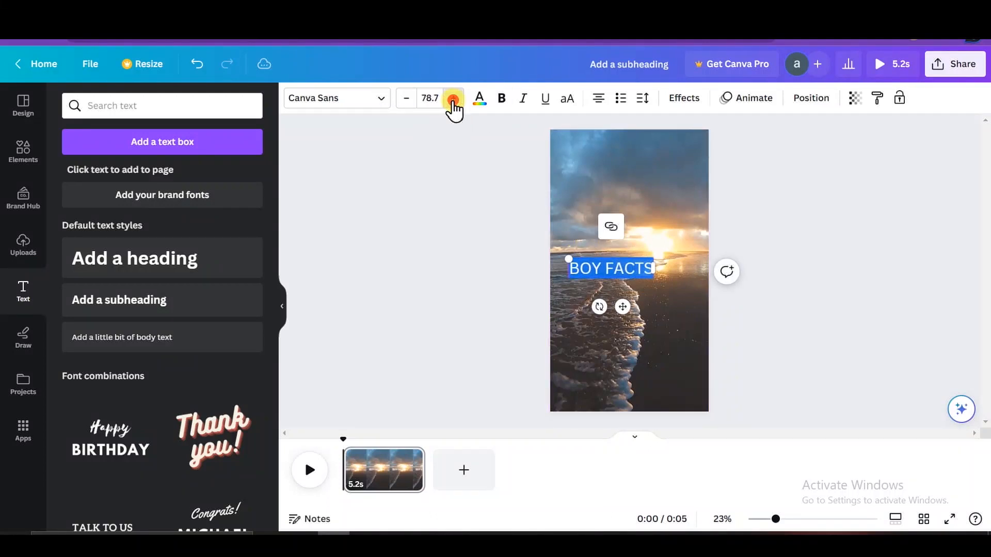
click(453, 98)
drag(622, 307, 639, 217)
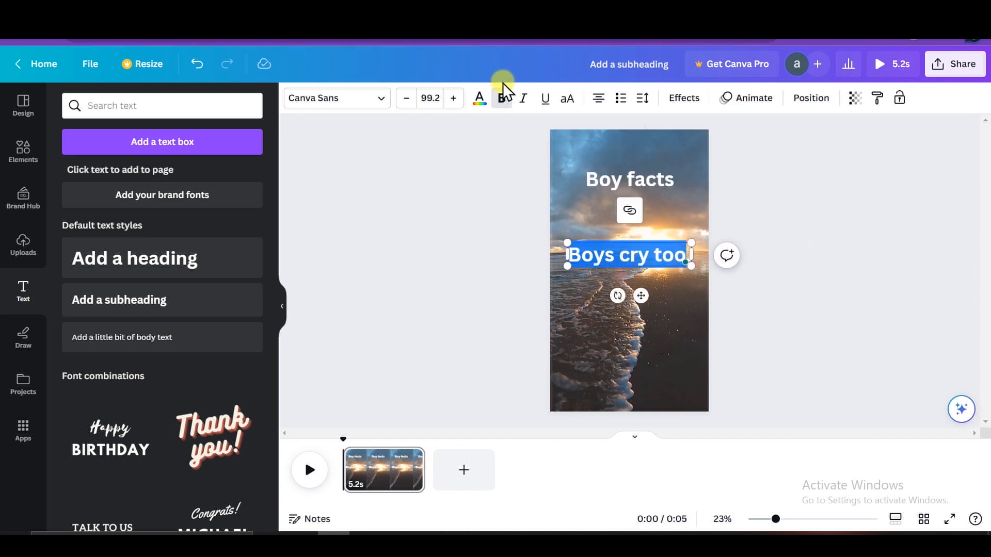
text(cts)
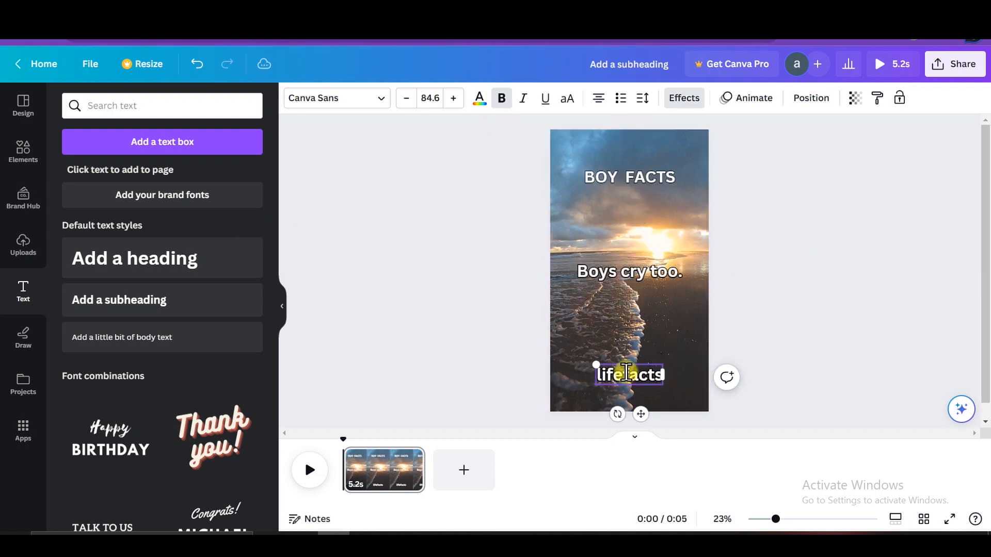
text(L)
text(@)
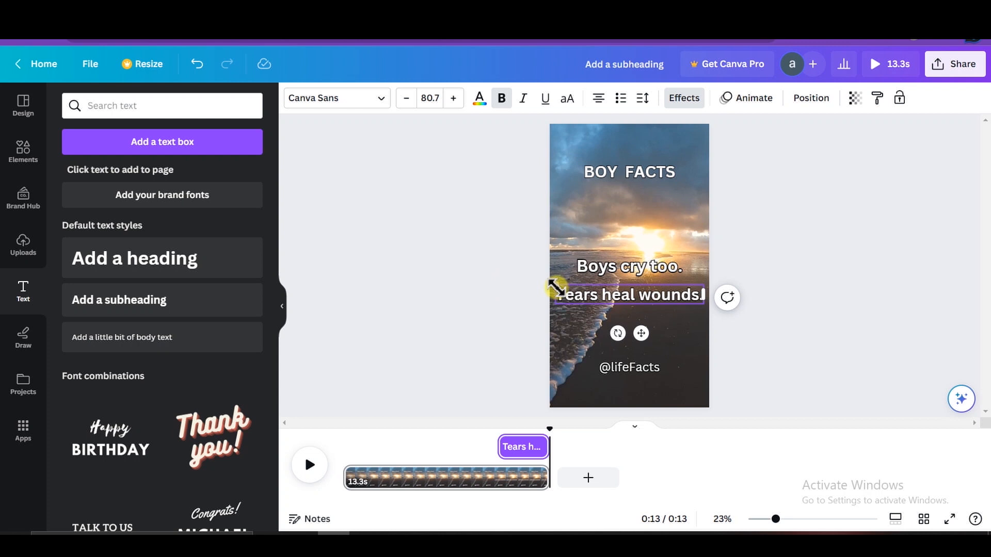
Step: Shrink the 'Tears heal wounds.' text slightly and centre it beneath 'Boys cry too.'
drag(554, 285, 566, 289)
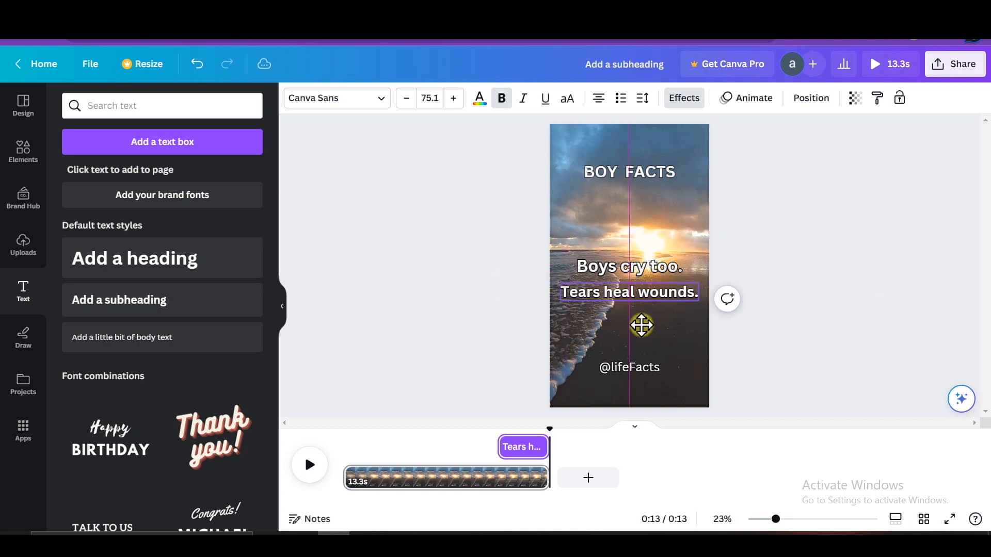
drag(646, 333, 640, 301)
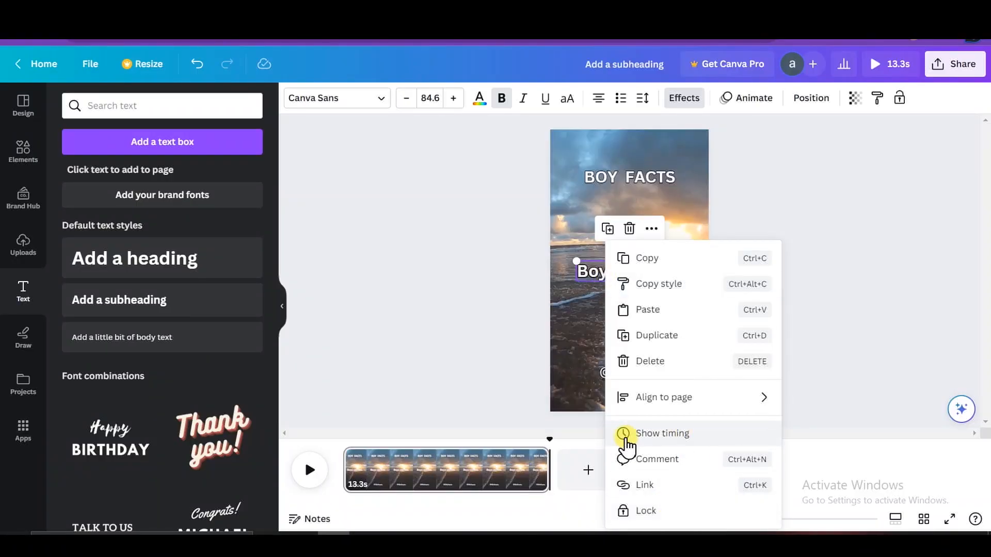
Step: Shorten 'Boys cry too.' on the timeline so it stays about 8 seconds
click(662, 433)
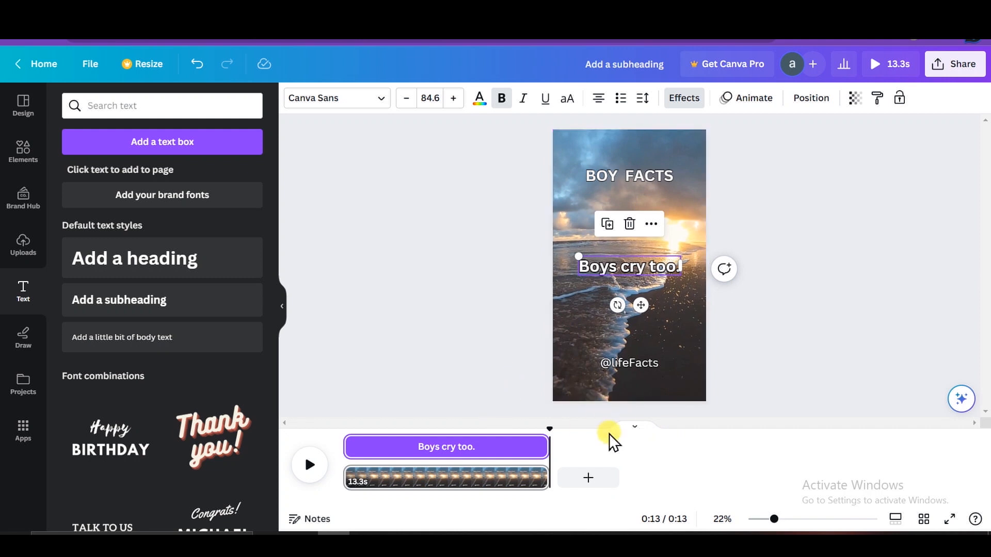
drag(544, 444, 529, 446)
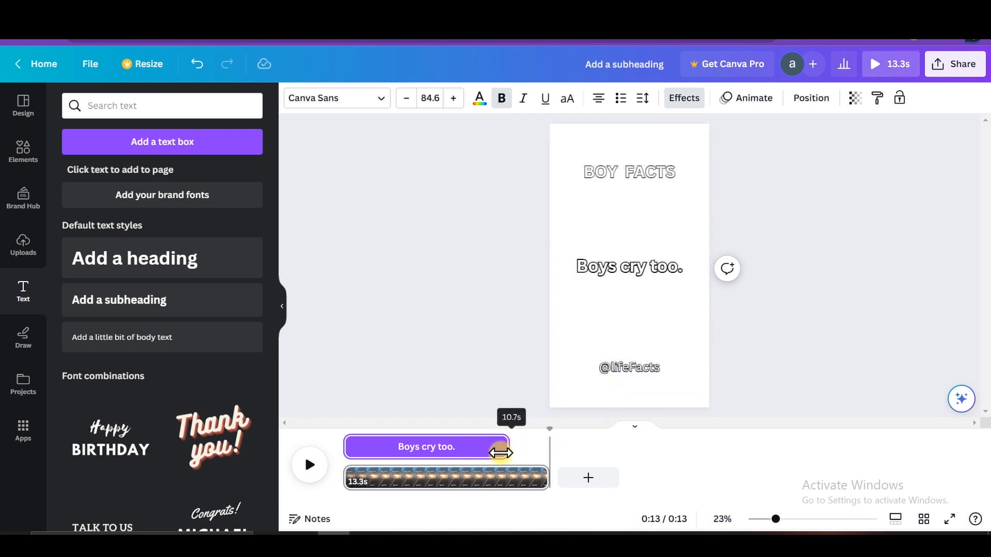
mouse_move(500, 452)
mouse_down()
mouse_move(465, 464)
mouse_move(481, 453)
mouse_up()
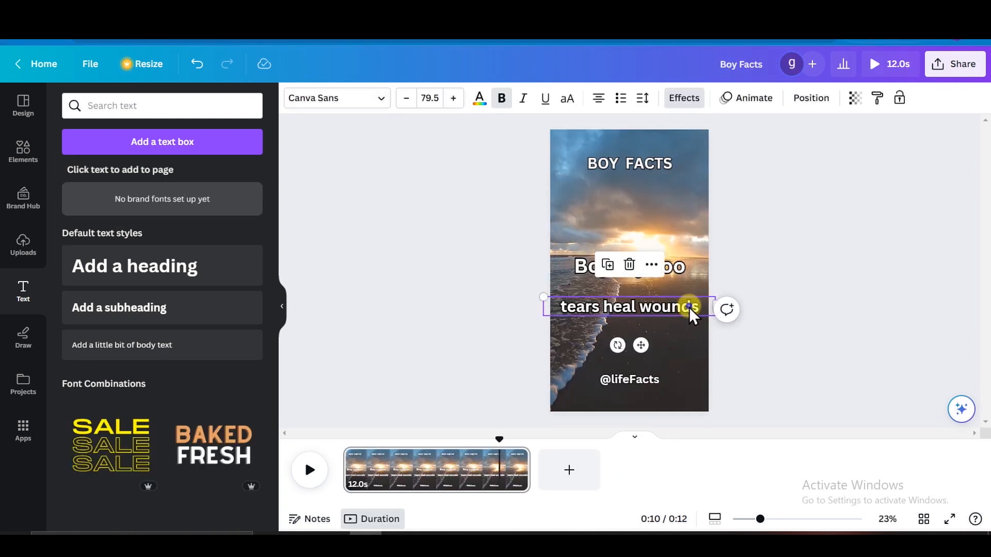
Step: Delay 'Tears heal wounds.' to appear from around 0:06 and reposition it on the page
right_click(689, 308)
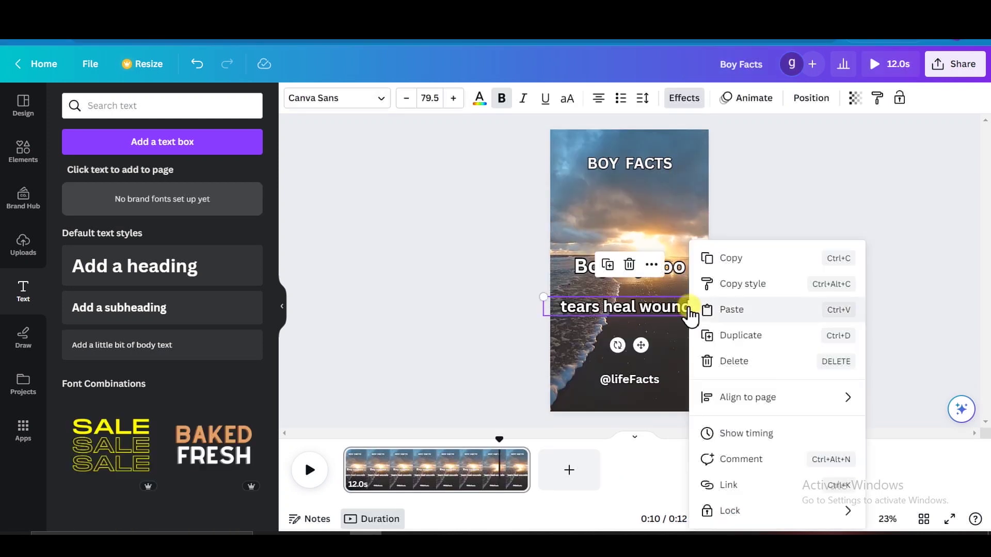
click(746, 434)
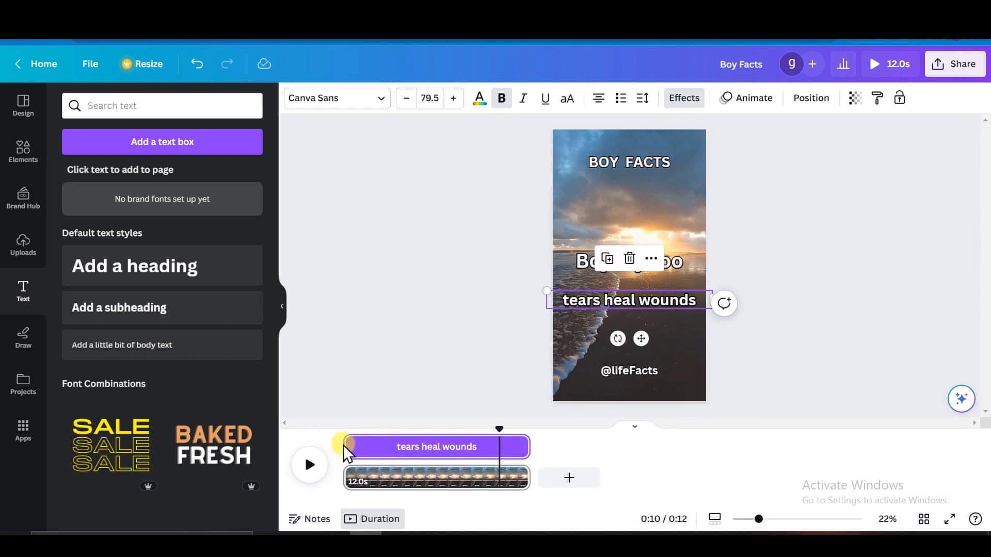
drag(347, 446, 486, 447)
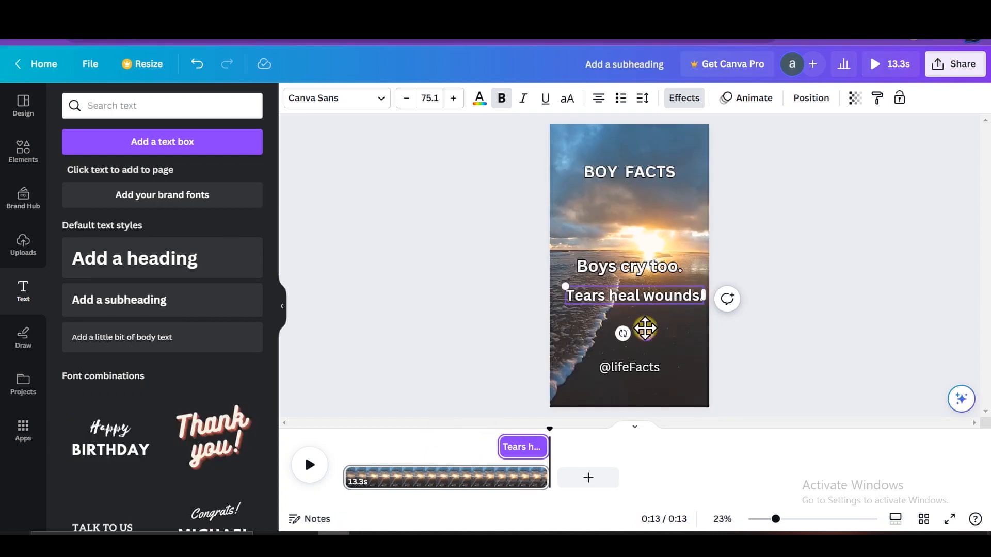
drag(645, 329, 640, 297)
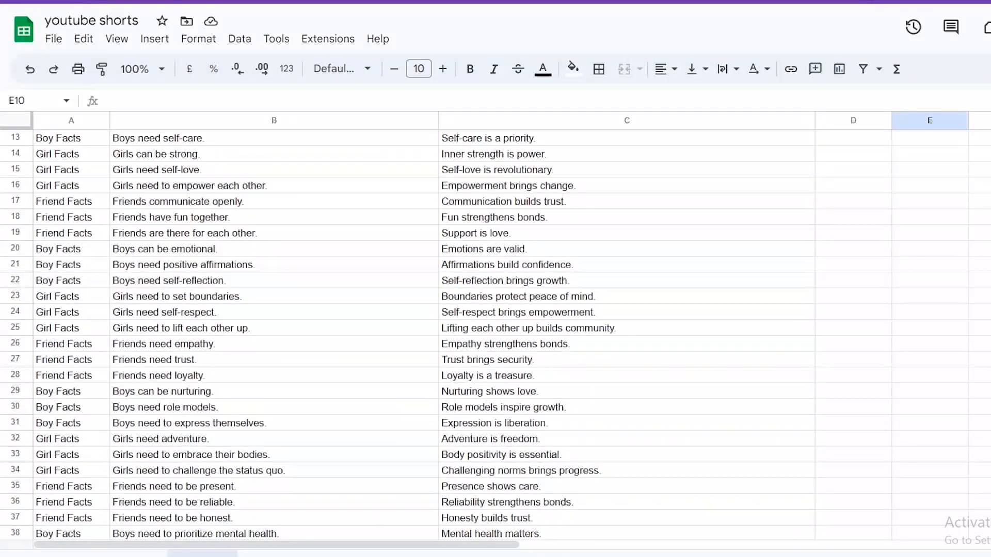
scroll(495, 326, down, 5)
scroll(496, 325, down, 5)
scroll(495, 325, down, 4)
scroll(495, 325, down, 3)
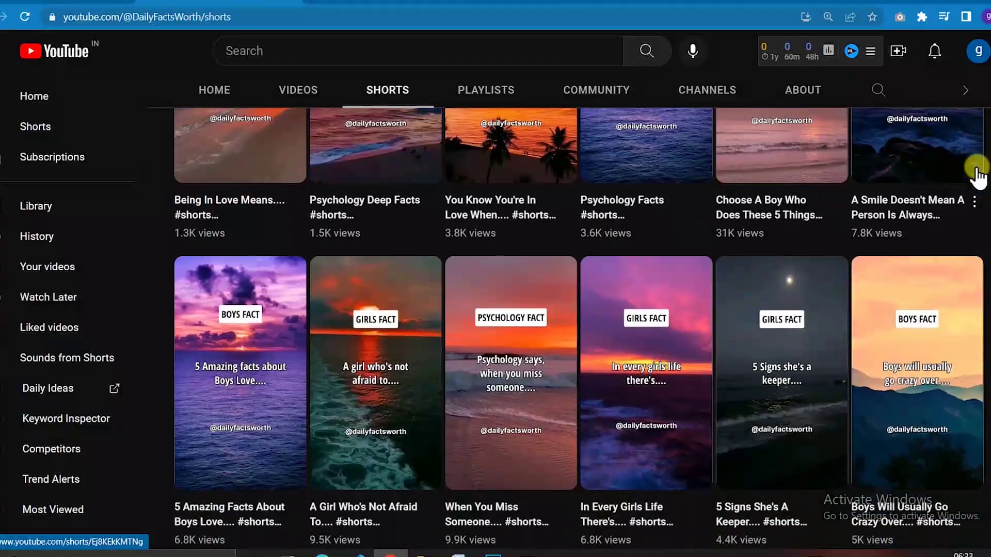
scroll(977, 174, down, 2)
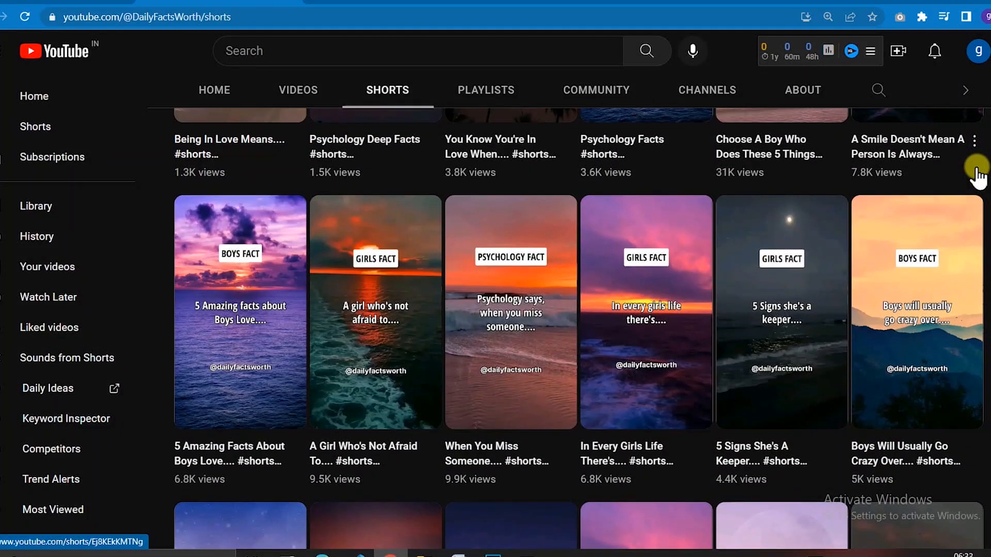
scroll(977, 174, down, 2)
scroll(977, 174, down, 1)
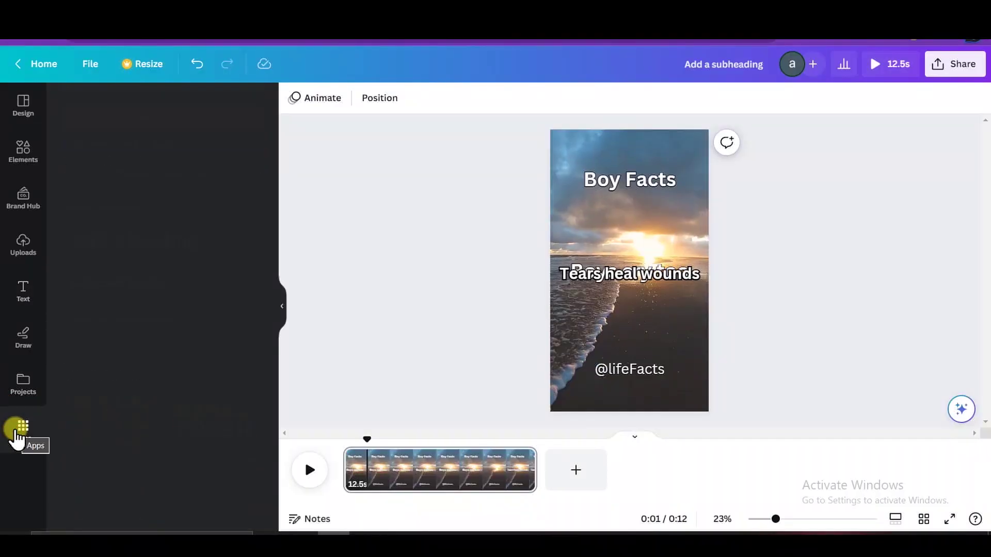
Step: Launch Bulk create from Apps with manual data entry and clear the sample data
click(21, 429)
click(209, 106)
text(bu)
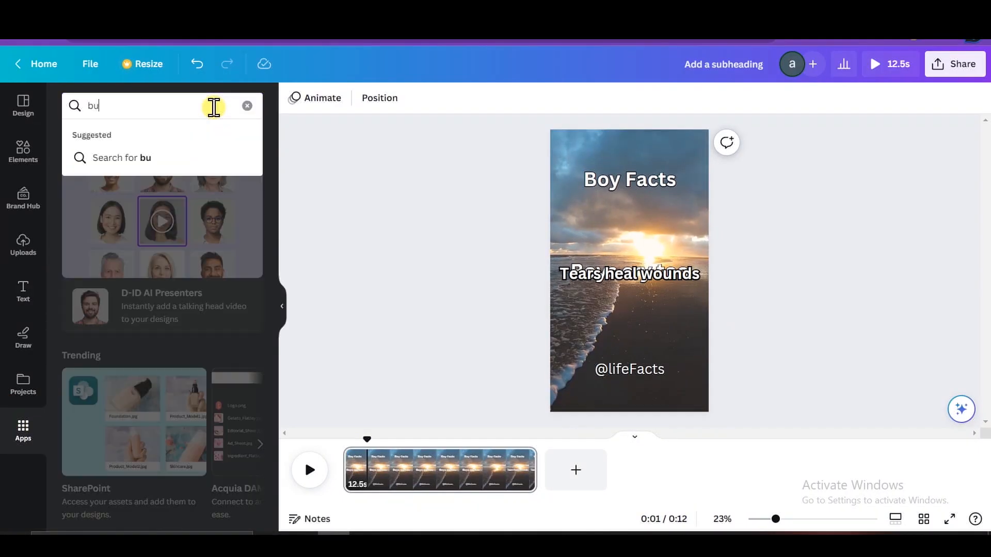
text(lk)
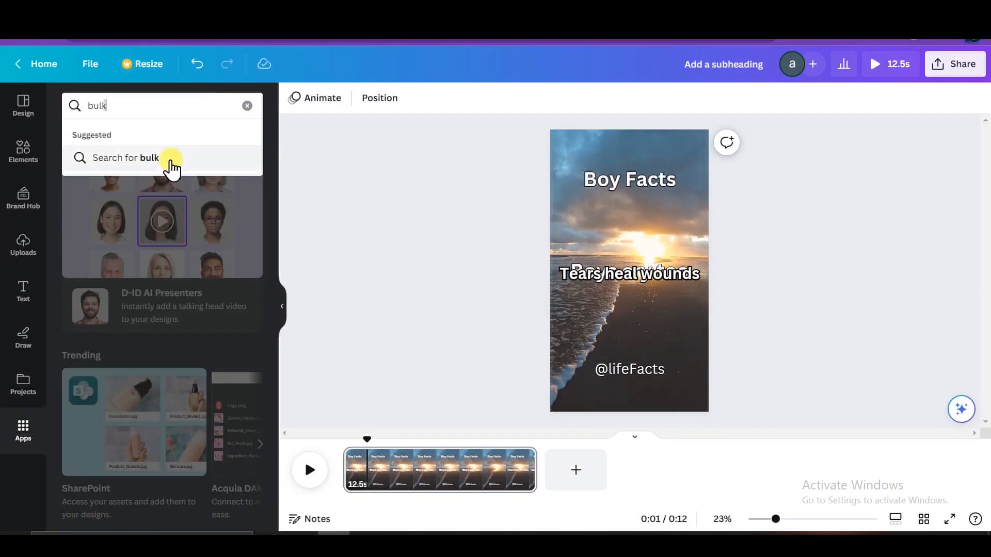
click(172, 165)
click(163, 385)
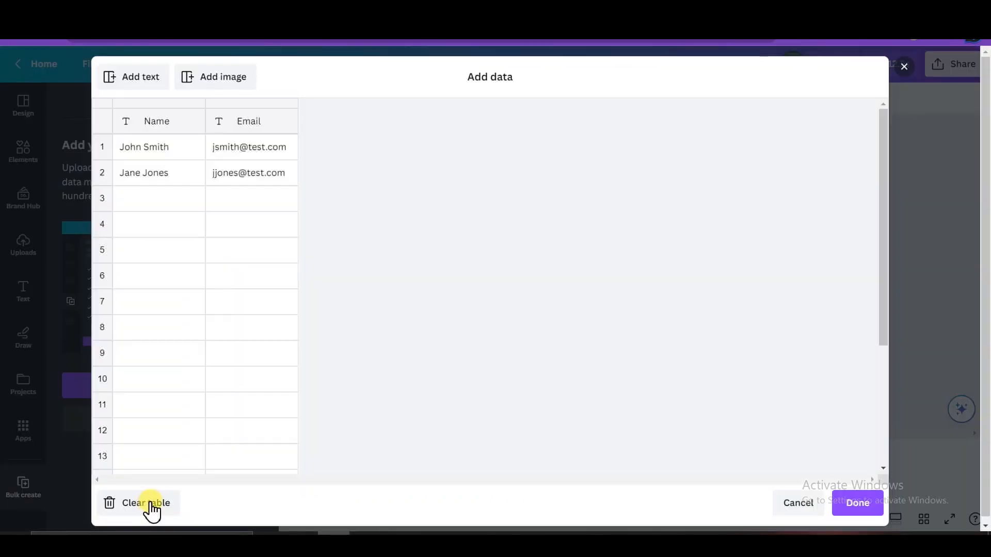
click(146, 503)
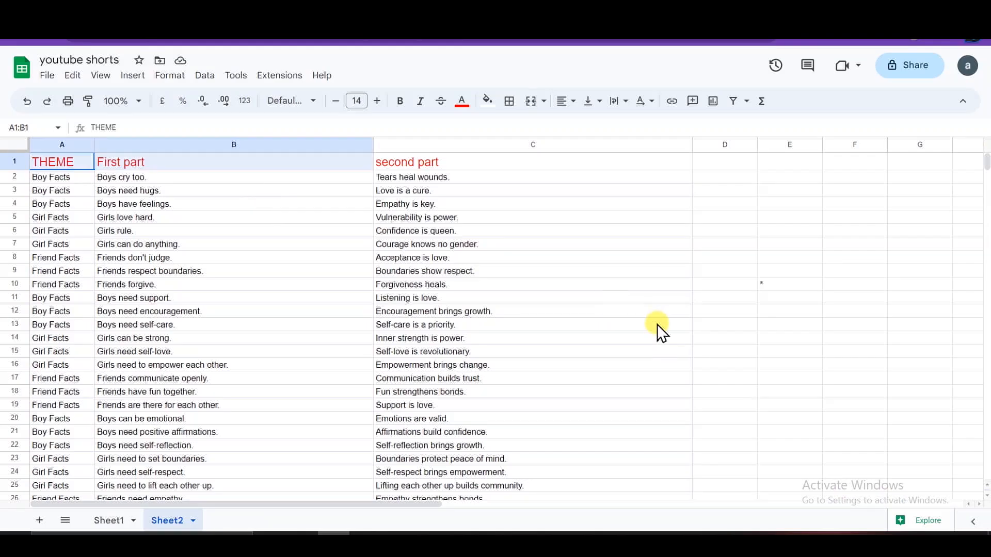
Step: Paste the sheet's A1:C22 theme and quote data, giving THEME, First part and second part fields
mouse_move(657, 325)
mouse_down()
mouse_move(664, 447)
mouse_move(653, 530)
mouse_move(622, 374)
mouse_up()
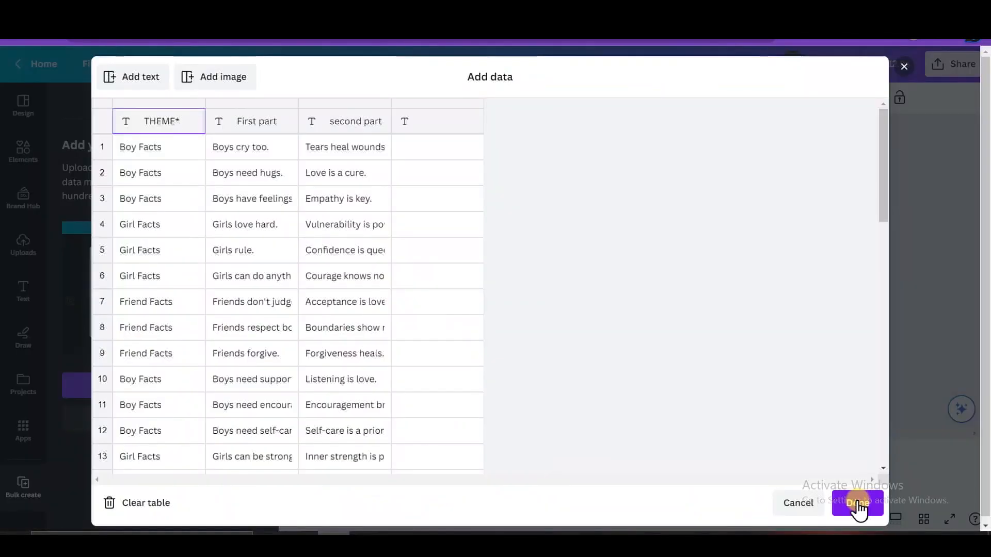
click(859, 508)
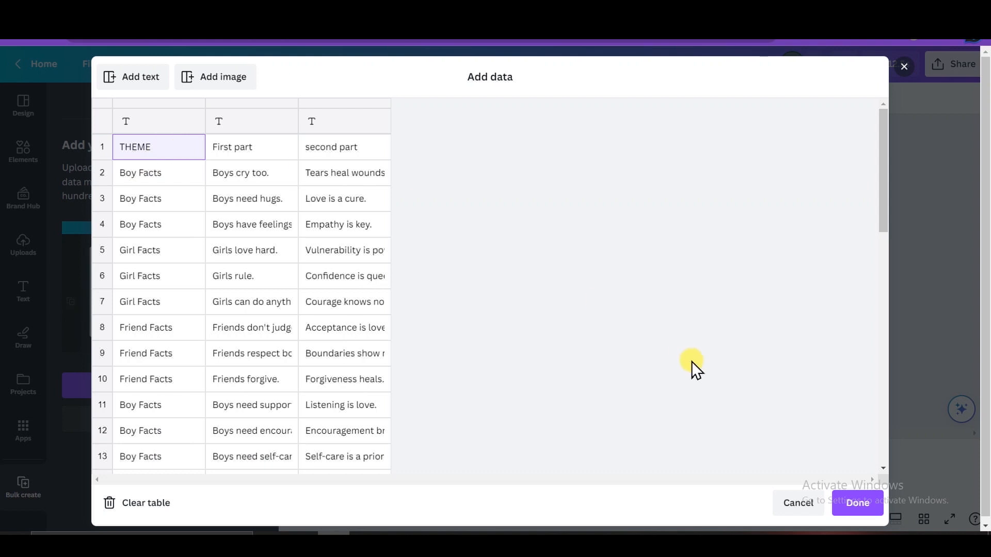
click(858, 505)
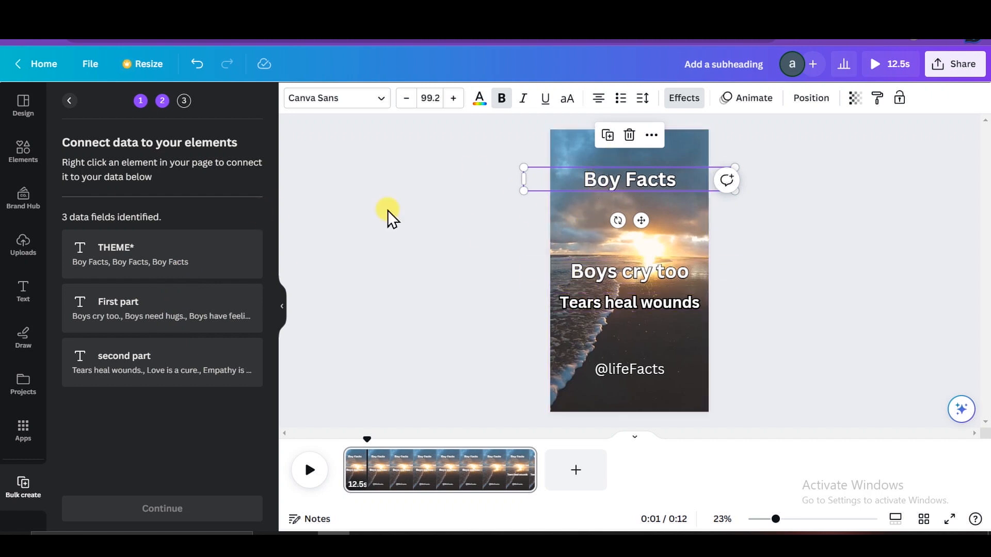
Step: Connect the title to THEME* and the 'Boys cry too' line to First part
right_click(602, 176)
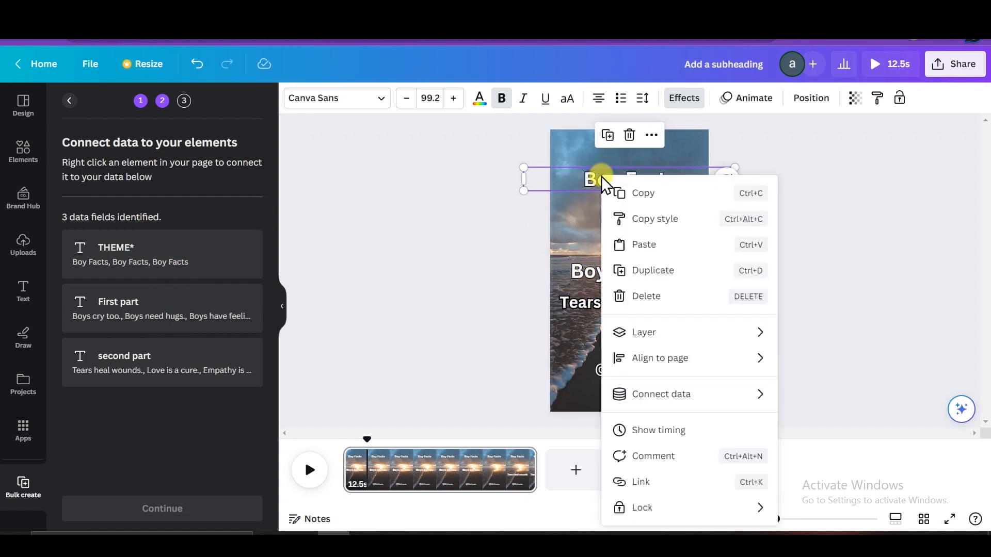
mouse_move(660, 394)
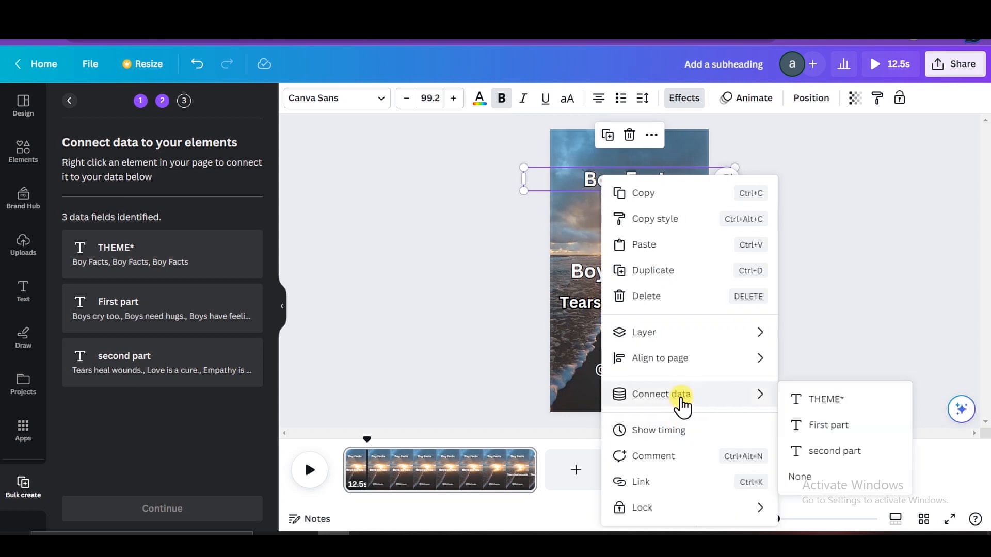
click(805, 404)
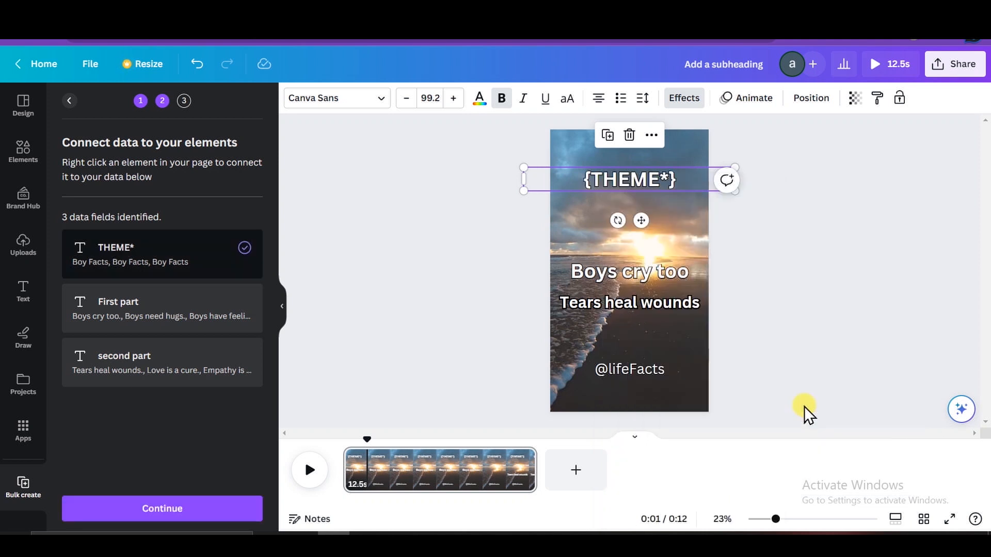
click(662, 272)
right_click(613, 272)
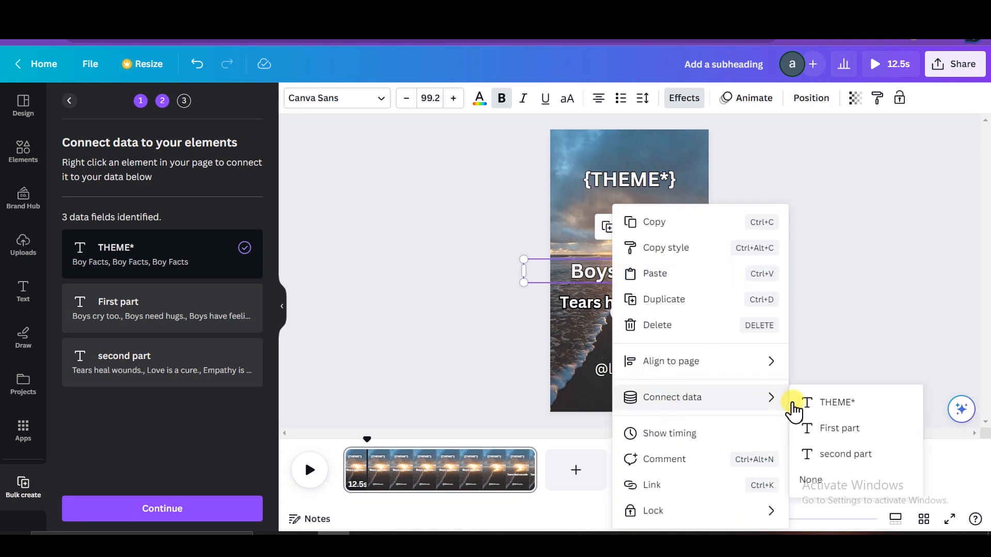
click(840, 428)
Step: Connect 'Tears heal wounds' to second part and move it up over the first quote line
click(690, 303)
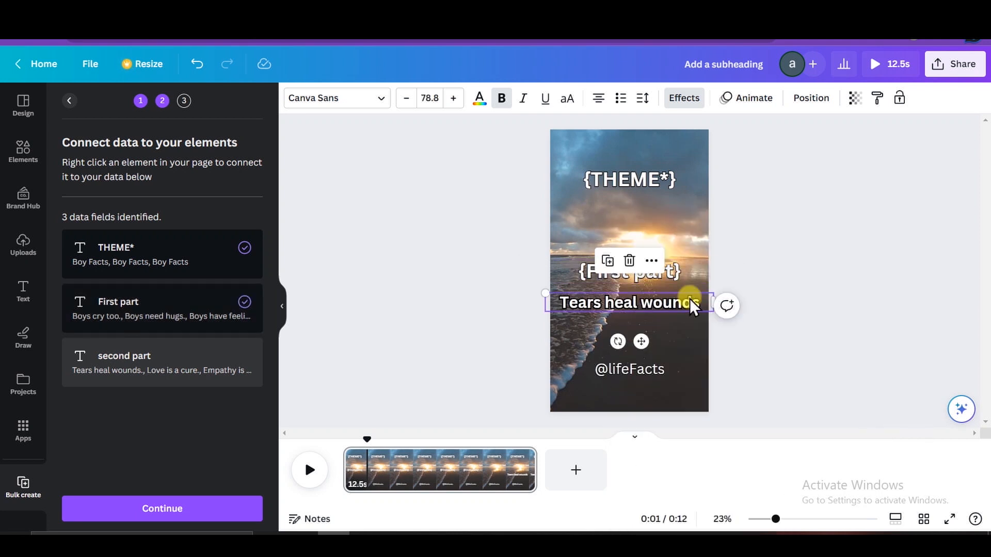
right_click(690, 303)
click(743, 399)
click(612, 455)
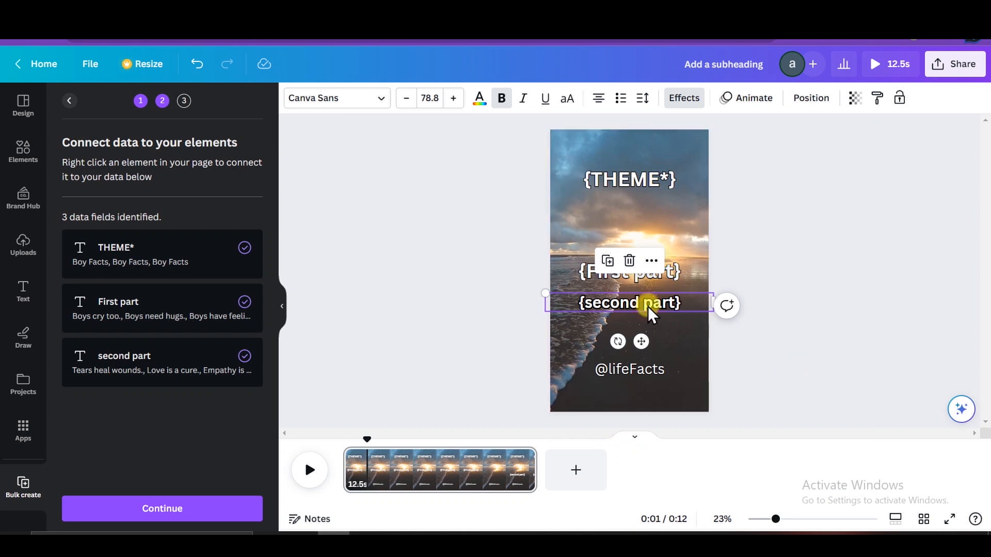
drag(648, 309, 649, 280)
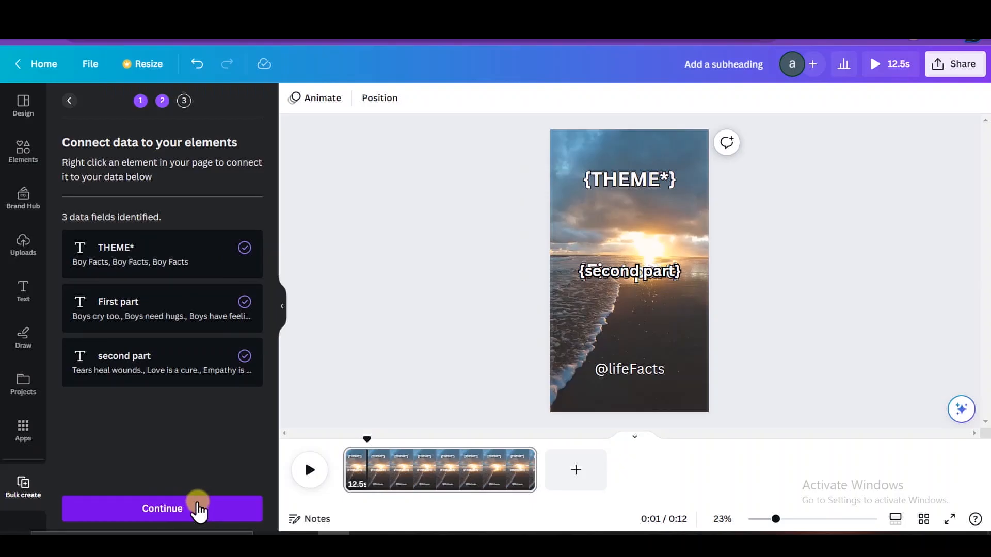
Step: Apply the data to generate all pages and collapse the side panel to enlarge the canvas
click(199, 509)
scroll(162, 348, down, 5)
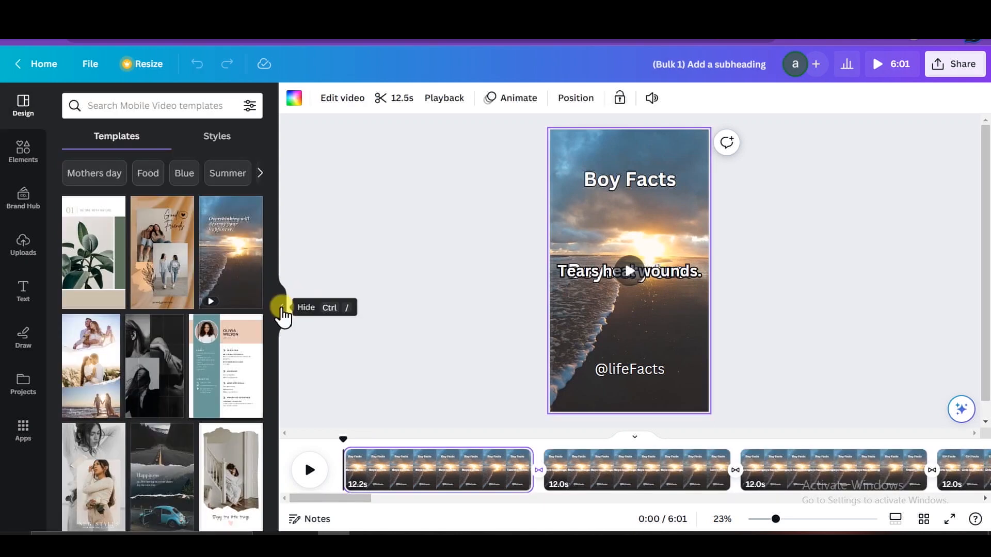
click(283, 310)
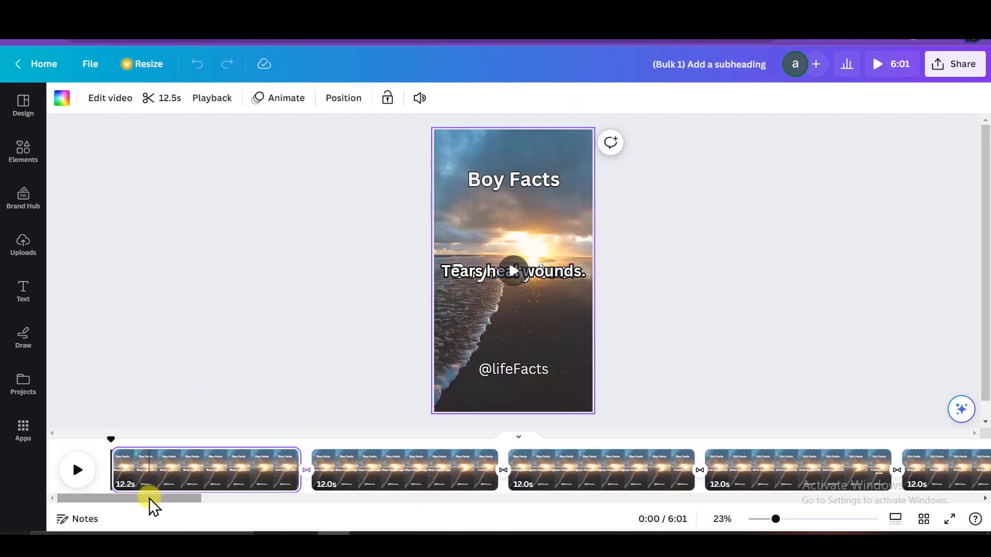
drag(152, 500, 558, 509)
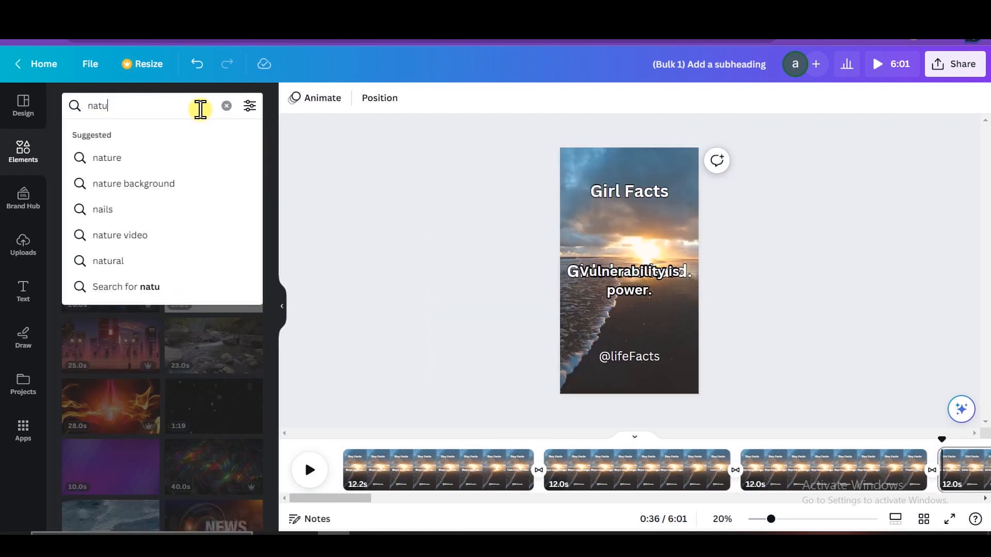
Step: Search 'nature' videos and make the ice clip the Boy Facts page background
click(173, 157)
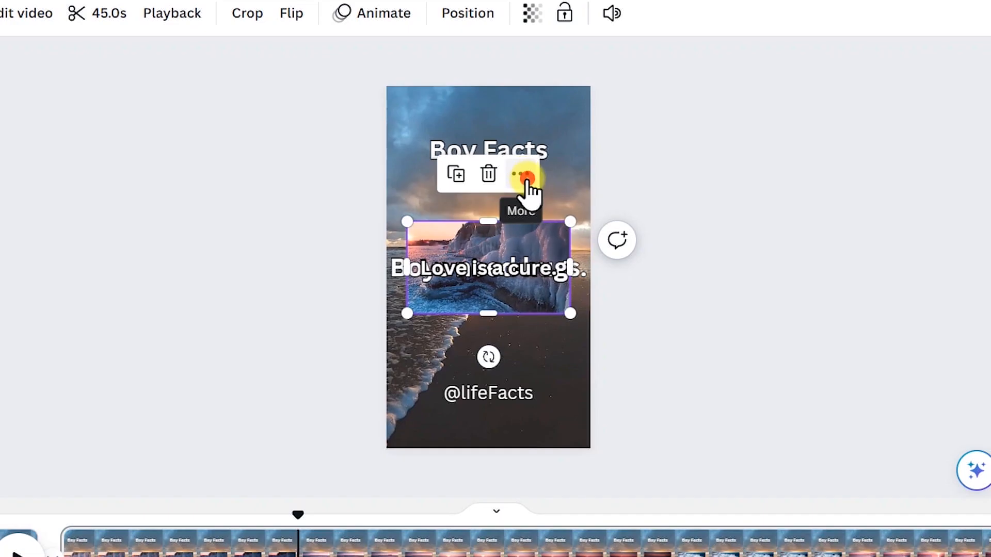
click(654, 207)
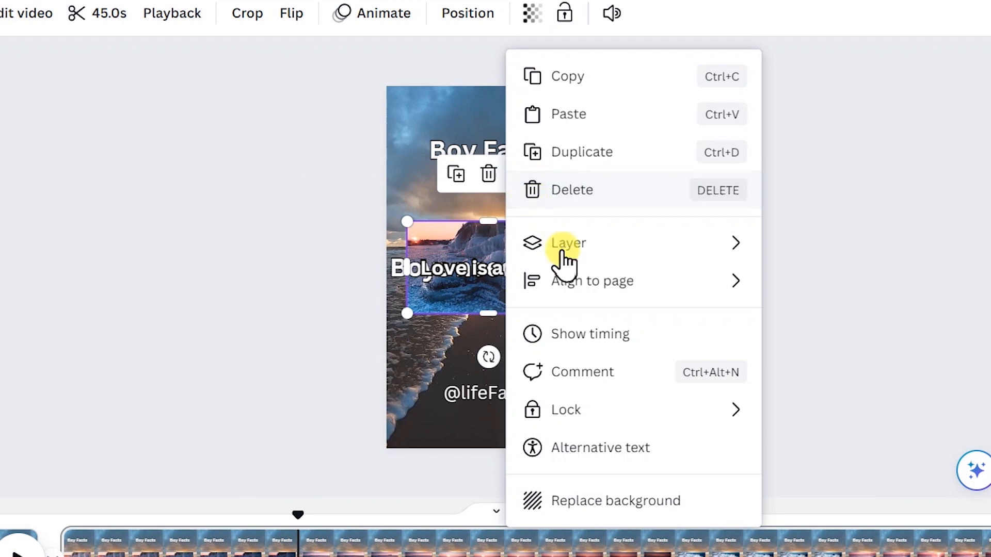
click(615, 501)
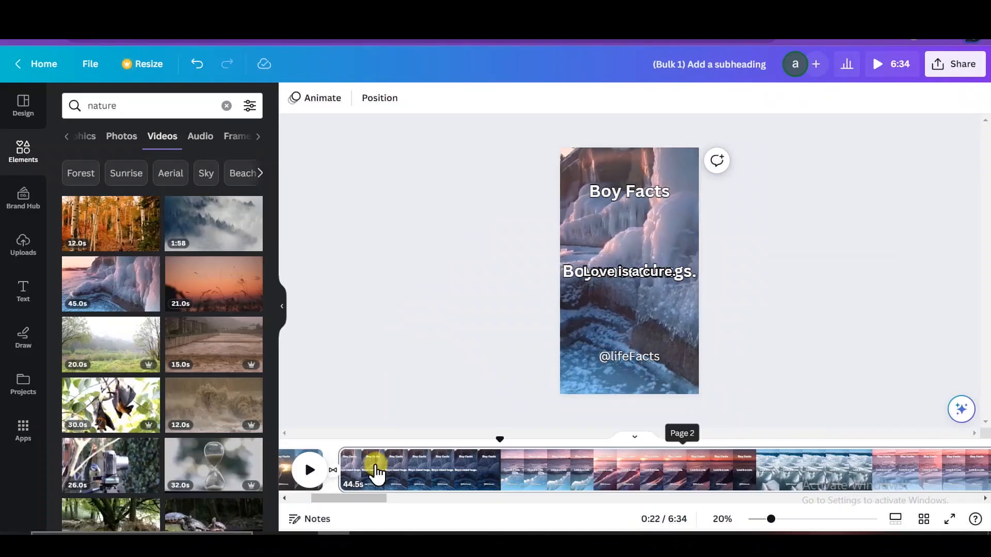
drag(367, 498, 400, 497)
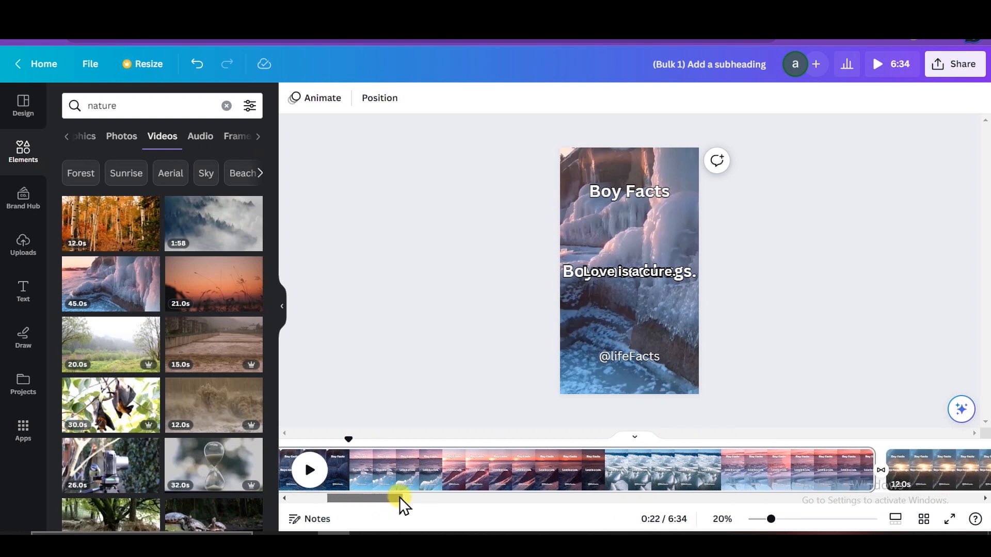